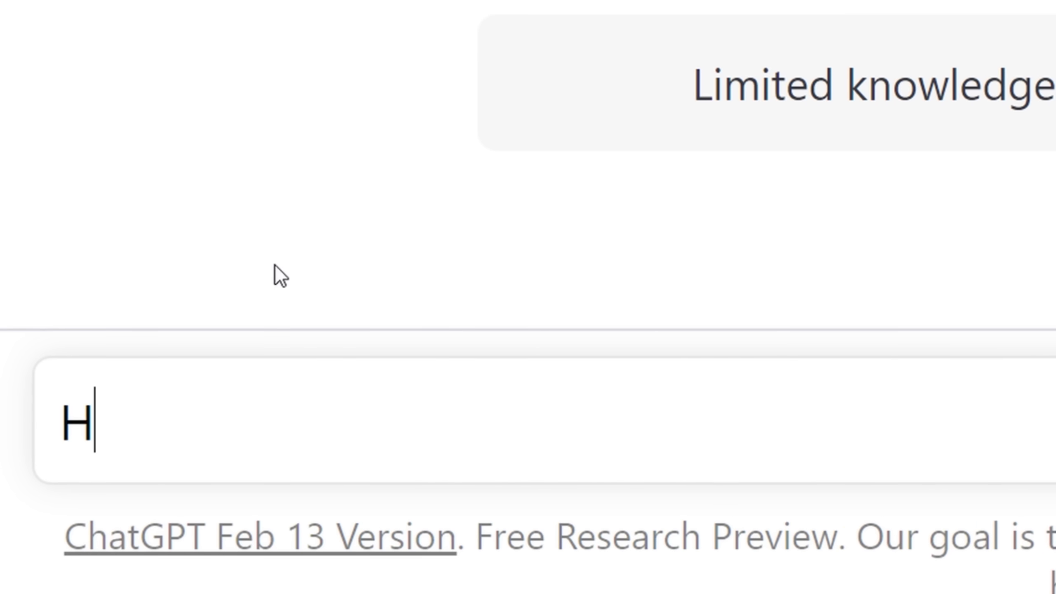
Step: Greet ChatGPT with the message 'Hello friendly AI!'
text(ello friendly AI!)
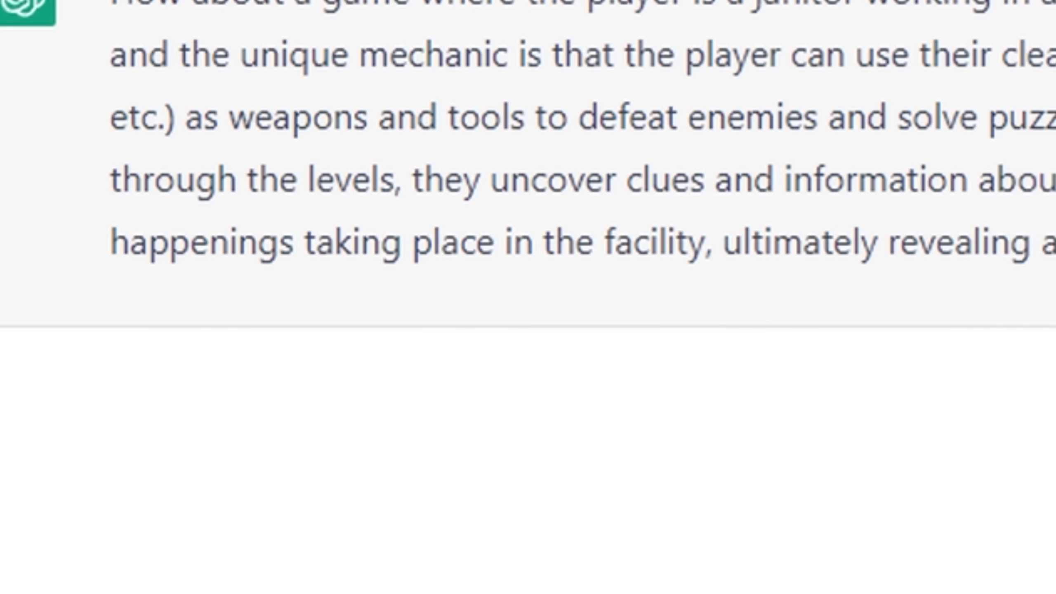
Step: Ask ChatGPT: 'Can you give me a name for the game'
text(Can you give me a name for the game)
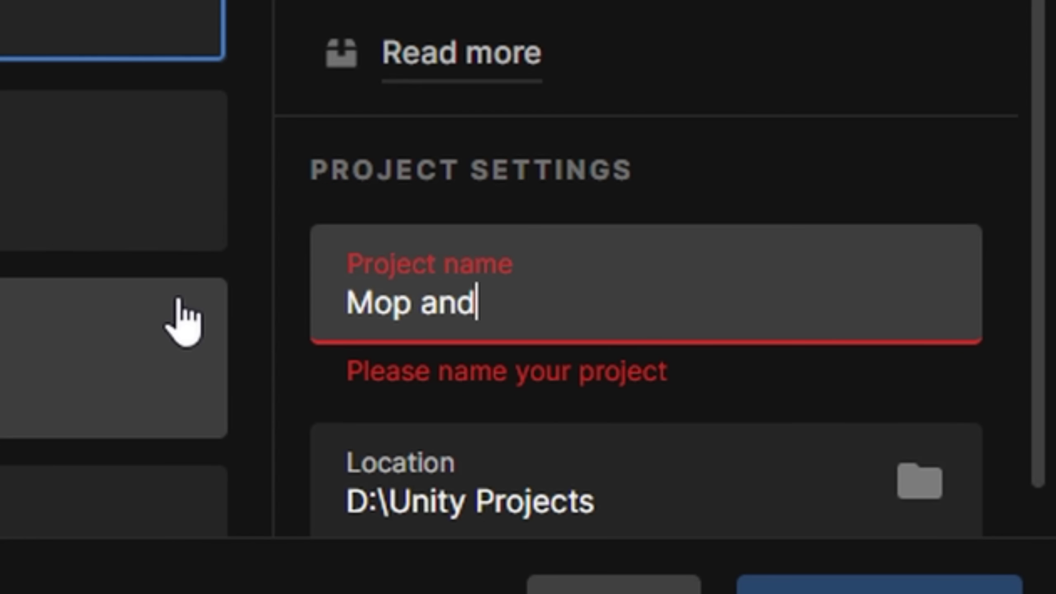
Step: Name the game 'Mop and Shadows' and ask ChatGPT to make a player controller
text(Shadow)
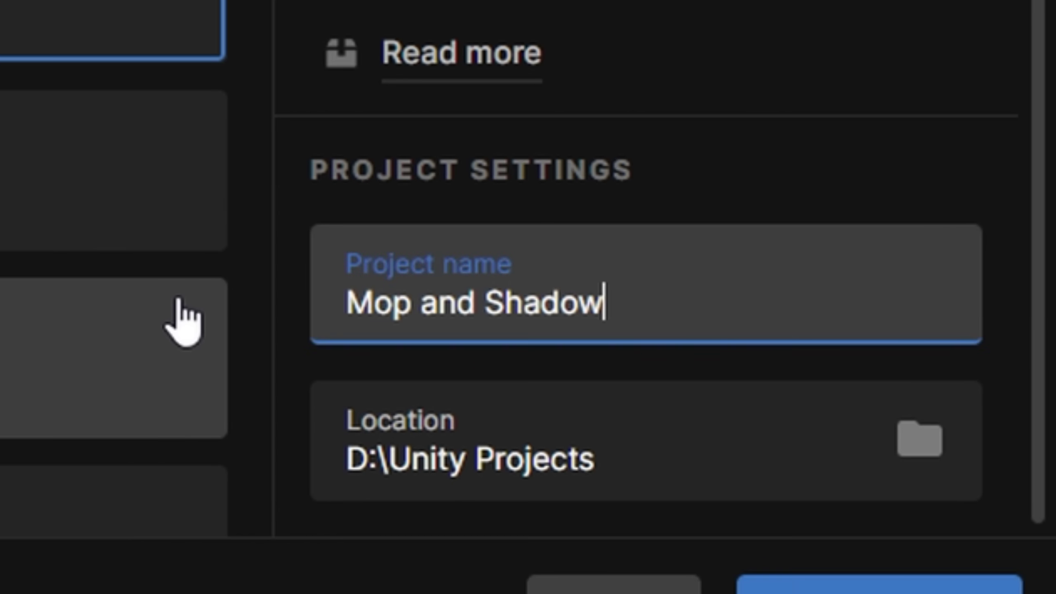
text(s)
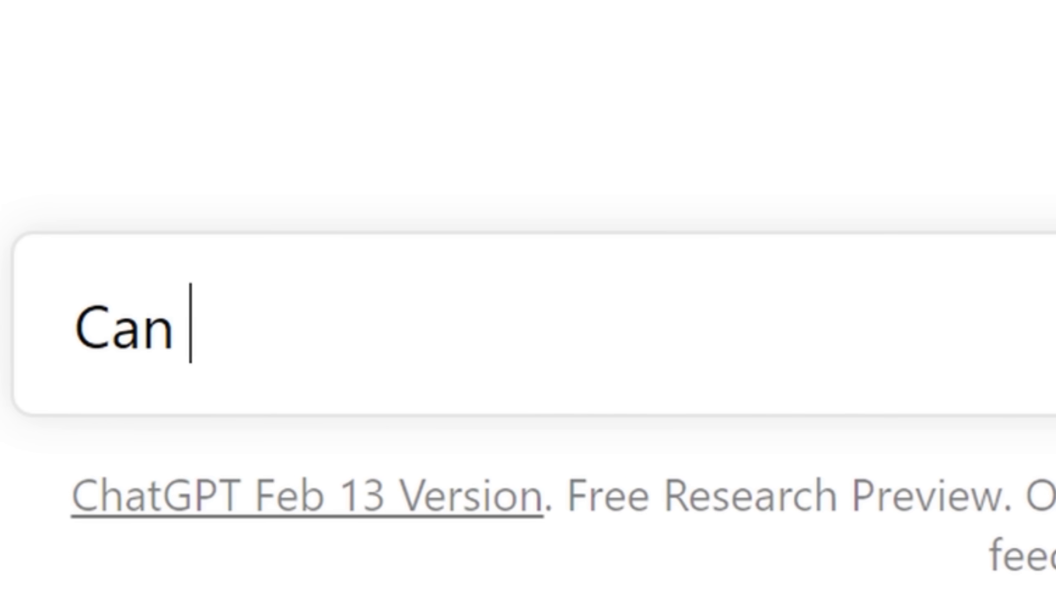
text(you make me a player controller?)
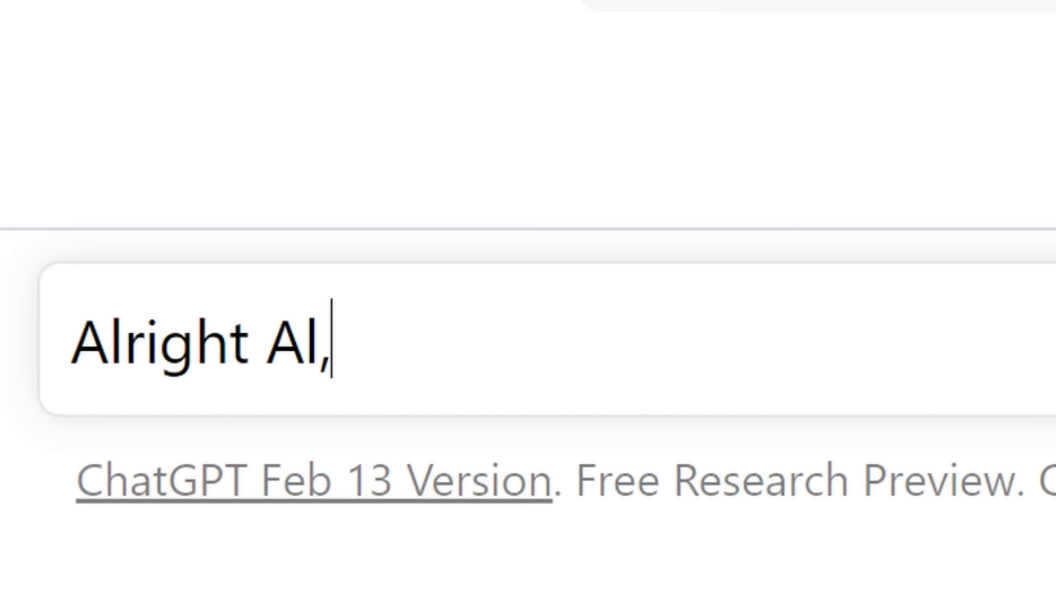
text(nce, but if )
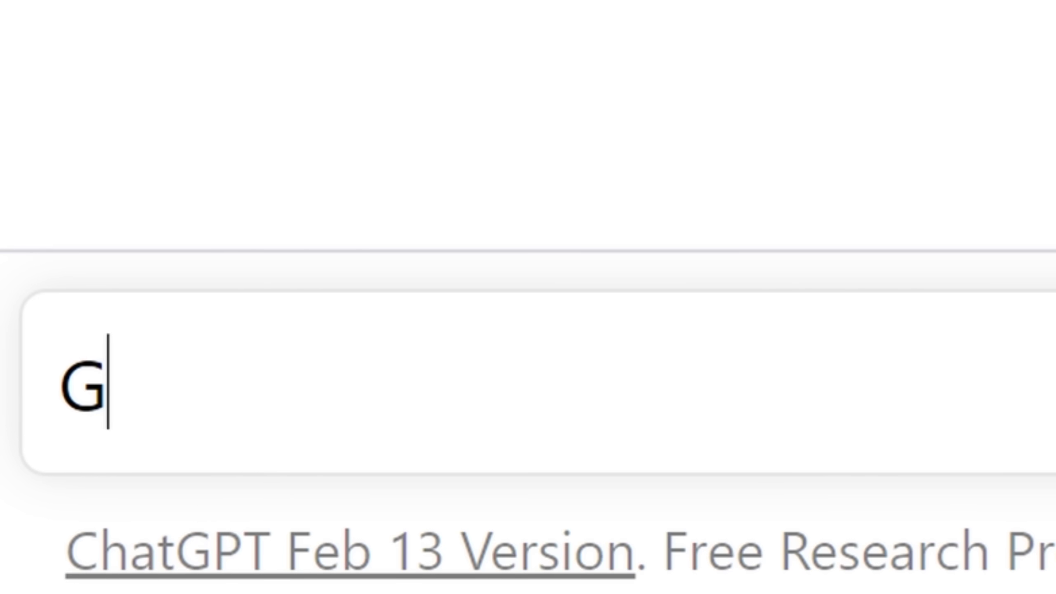
text(Al)
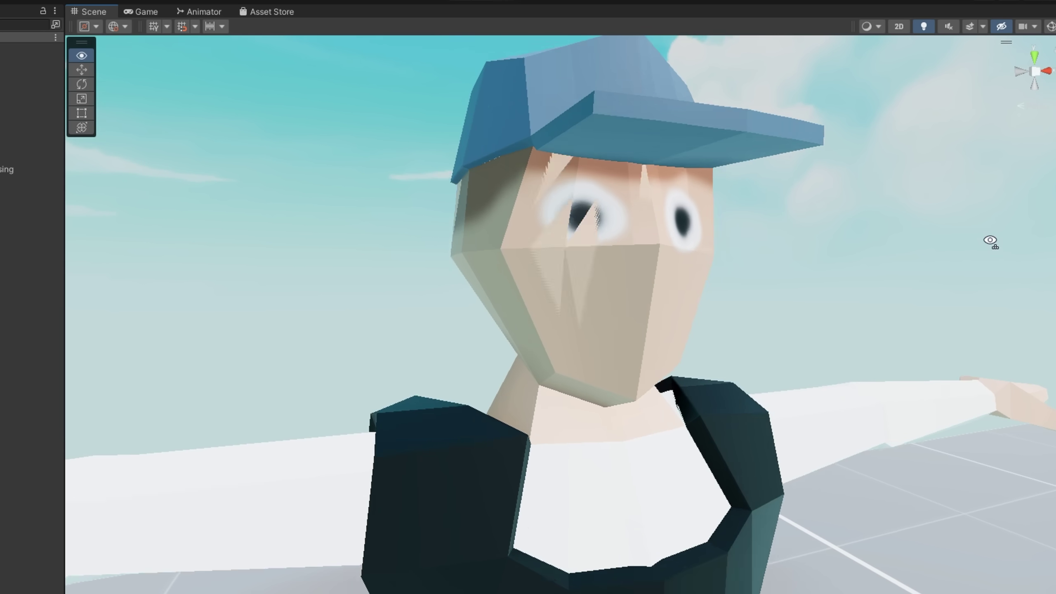
Step: Orbit the view around the low-poly guard character to inspect it
alt+drag(990, 238, 819, 225)
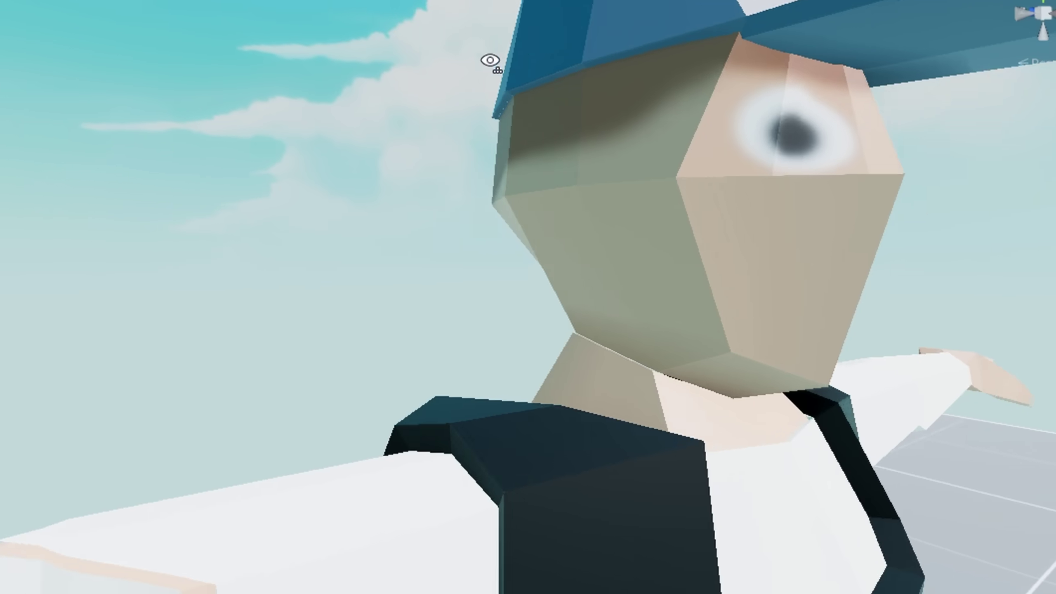
alt+drag(493, 59, 102, 42)
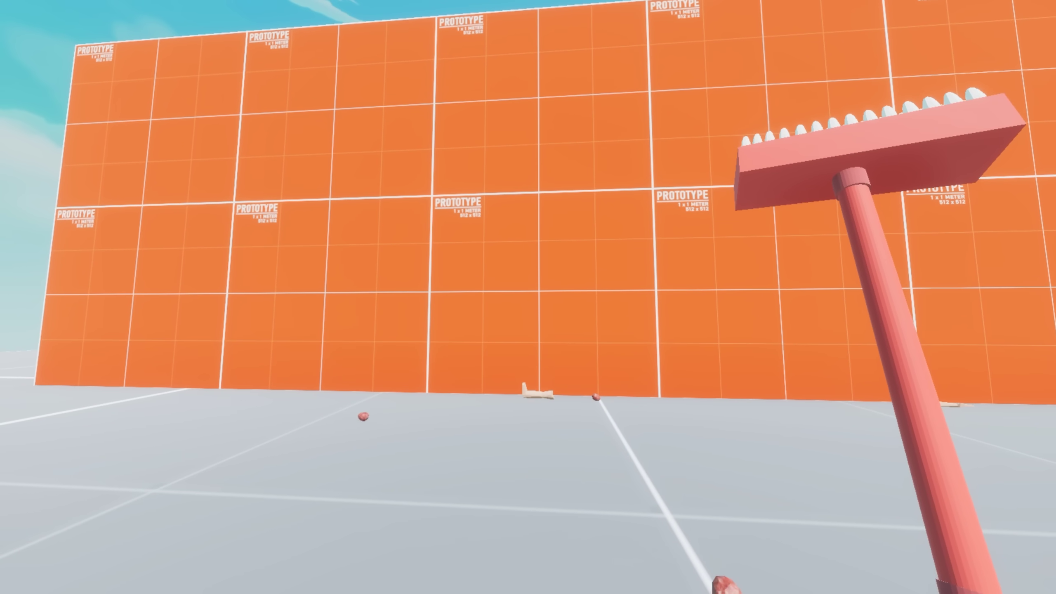
Step: Walk to the orange wall, smash the guard with the rake, then approach the gunman
key(w)
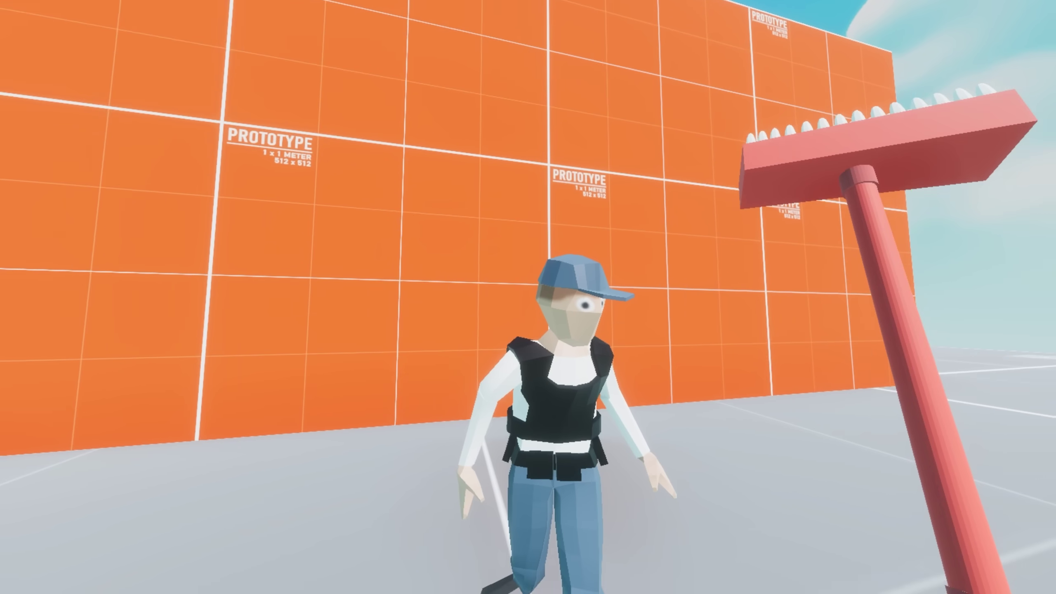
click(528, 297)
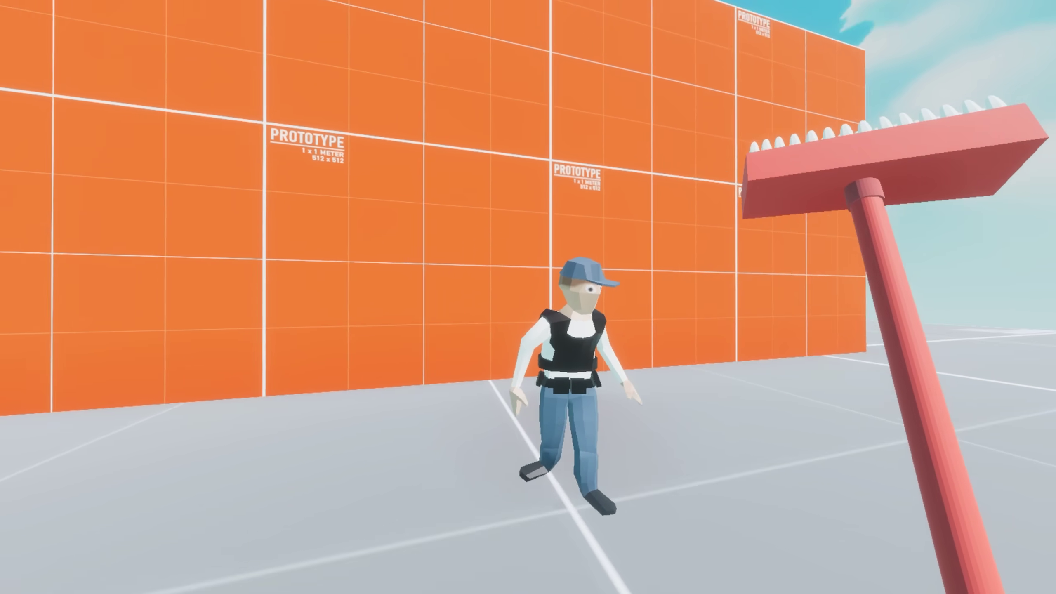
click(528, 297)
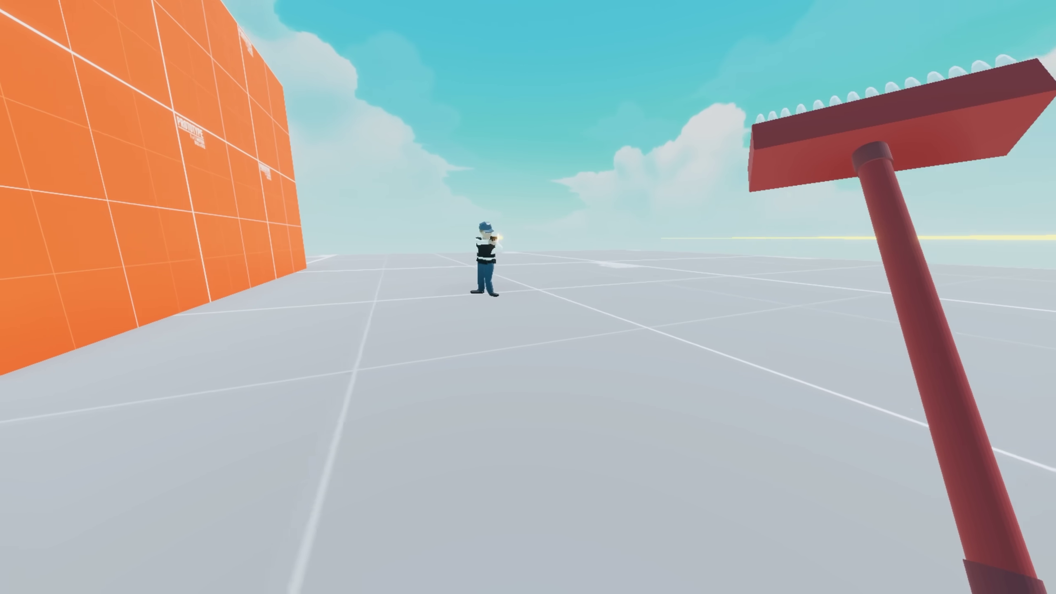
key(w)
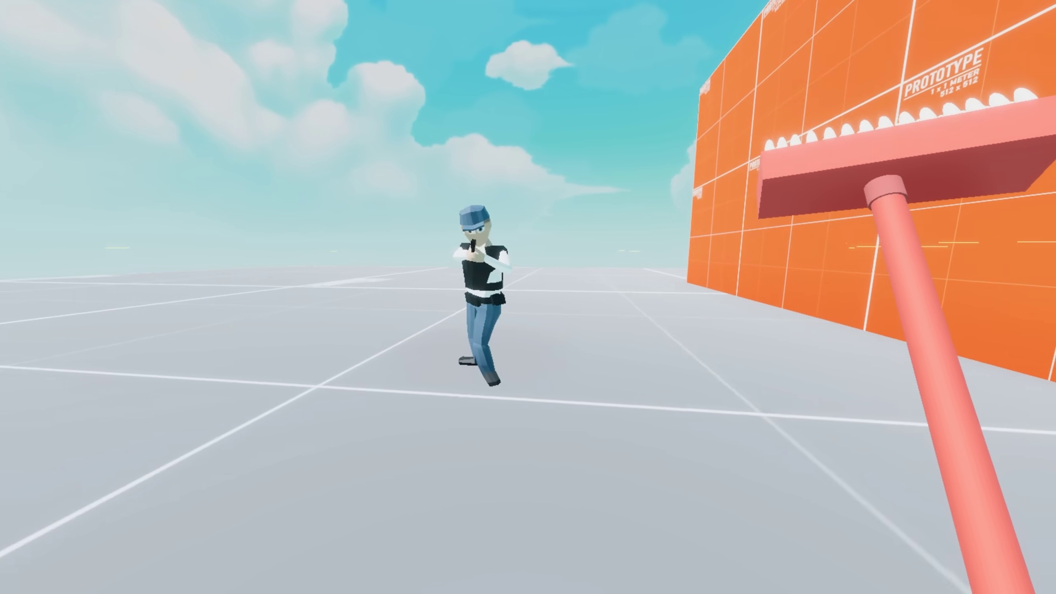
key(a)
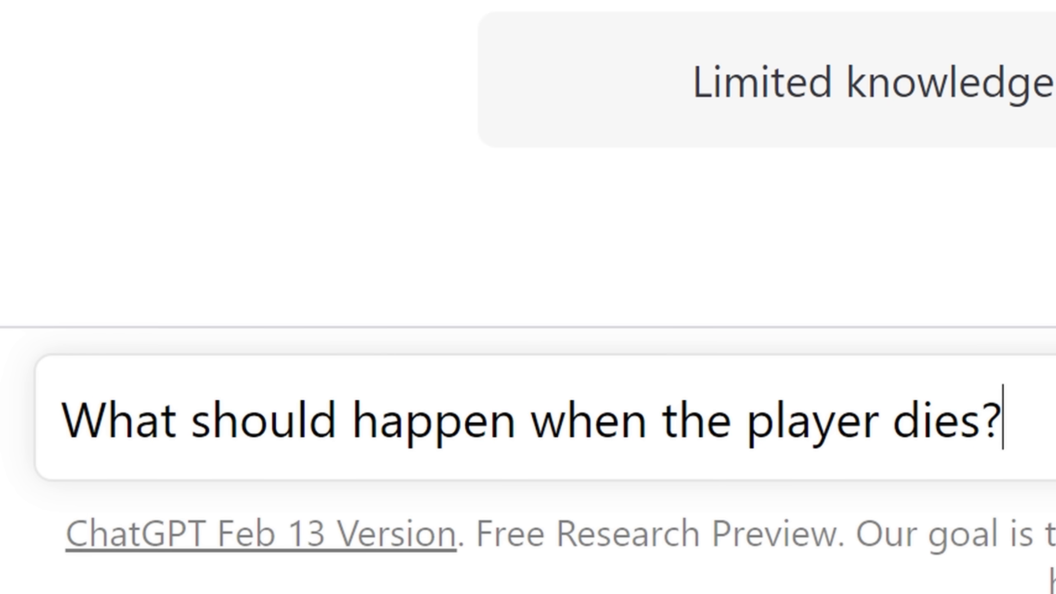
Step: Send the player-death question, then knock the gunman away with the rake
key(Return)
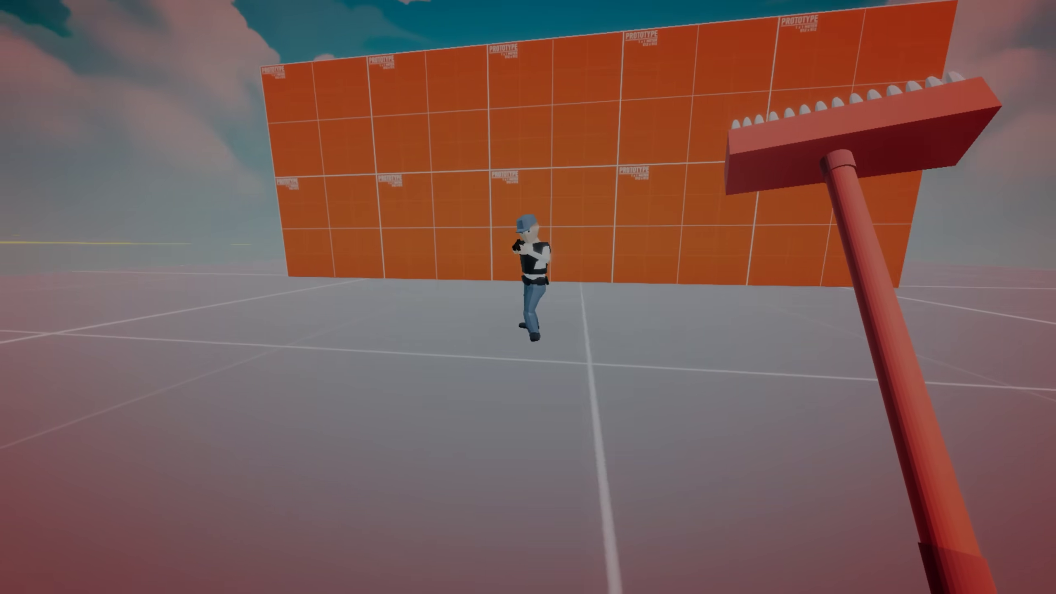
click(528, 297)
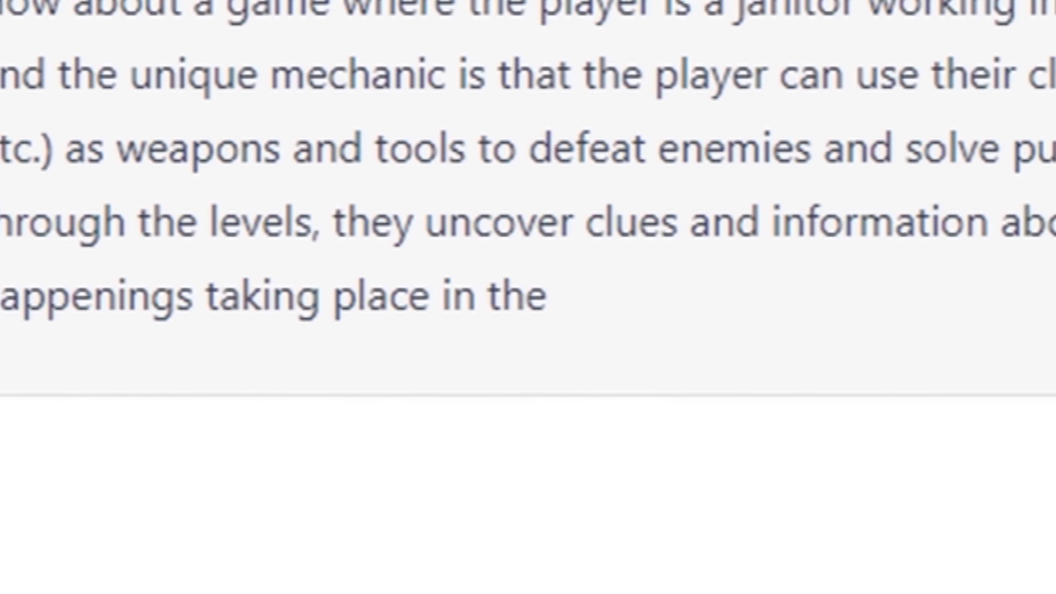
text(ke)
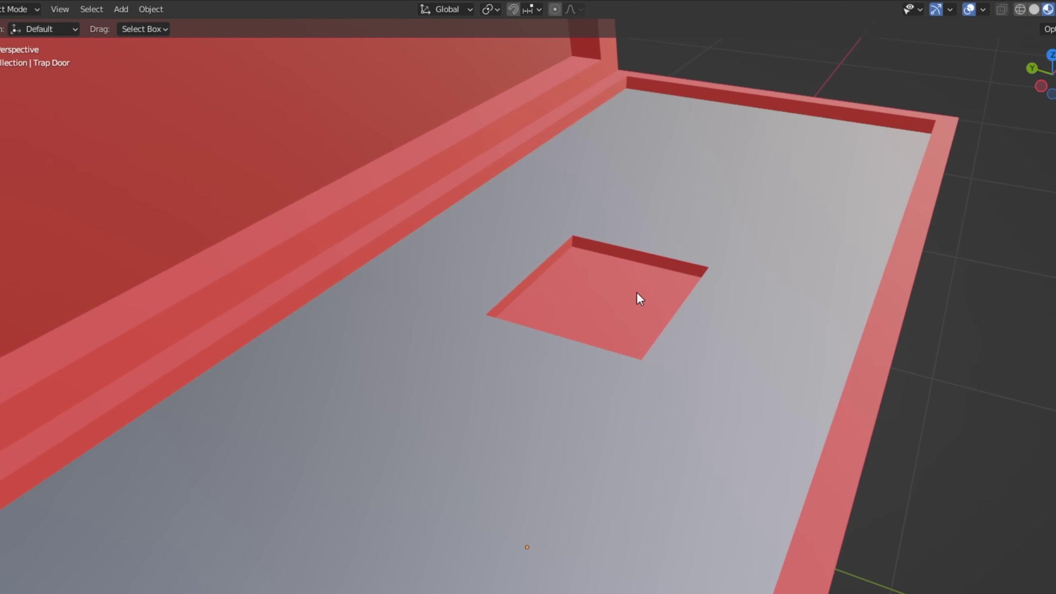
Step: Select the floor trap door, switch the held mop to a pistol, and send the next prompt
click(637, 310)
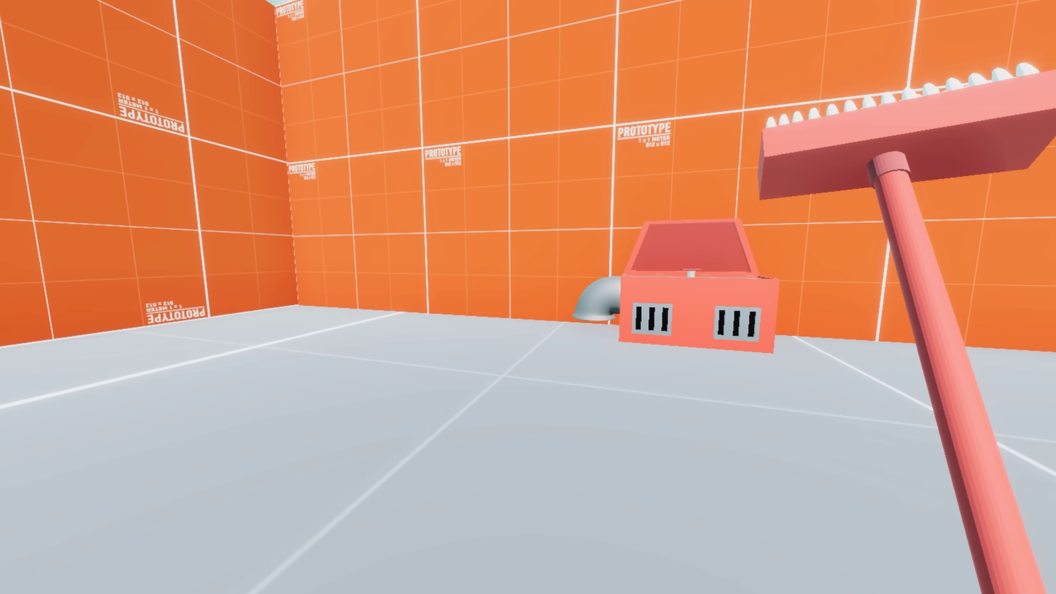
key(2)
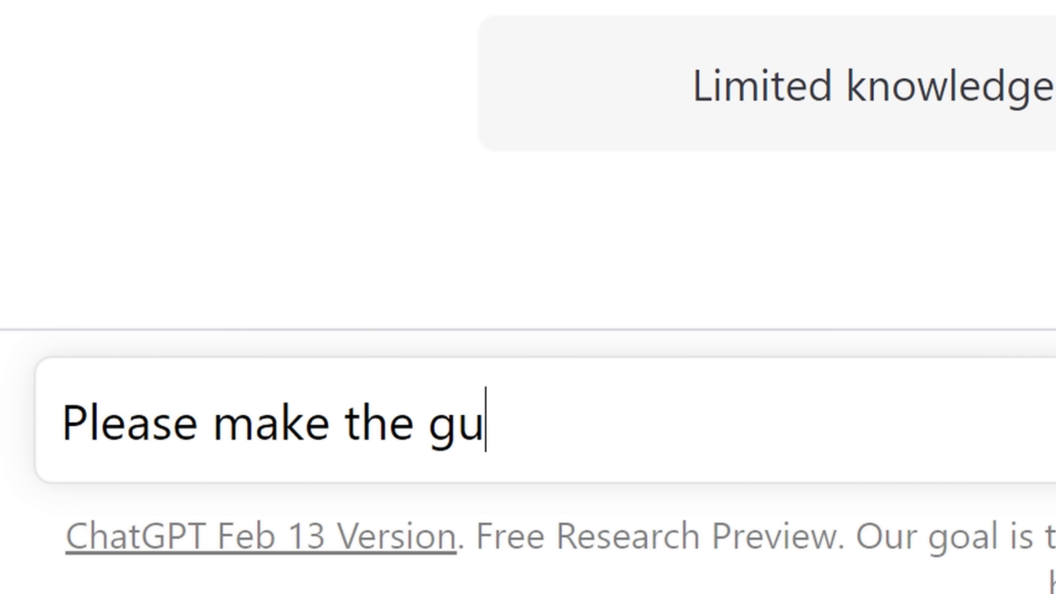
key(Return)
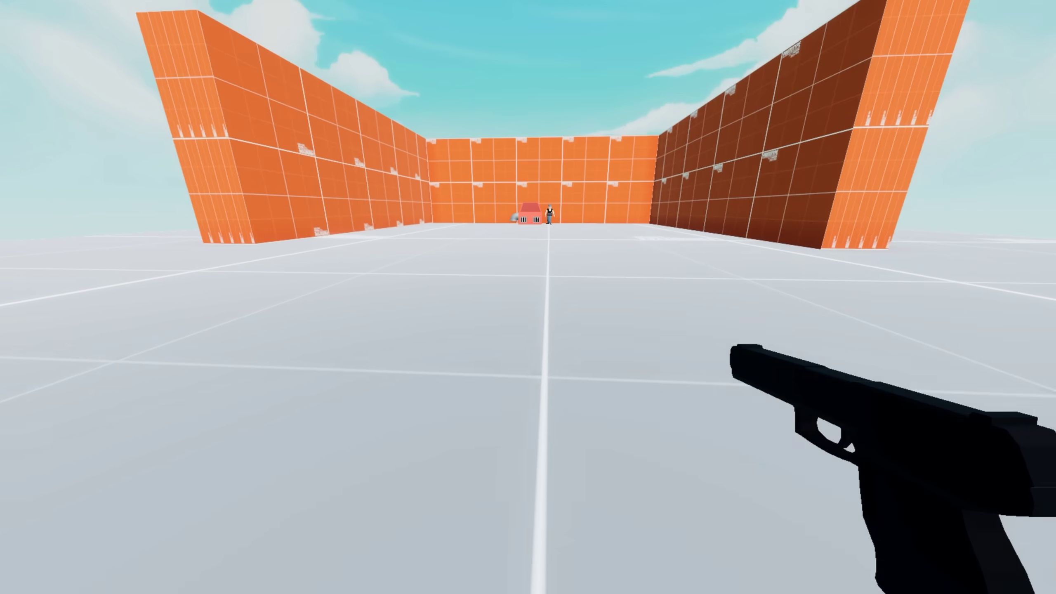
Step: Fire the pistol repeatedly at the target character, then aim at the sky and keep shooting
click(528, 297)
click(528, 297)
click(528, 297)
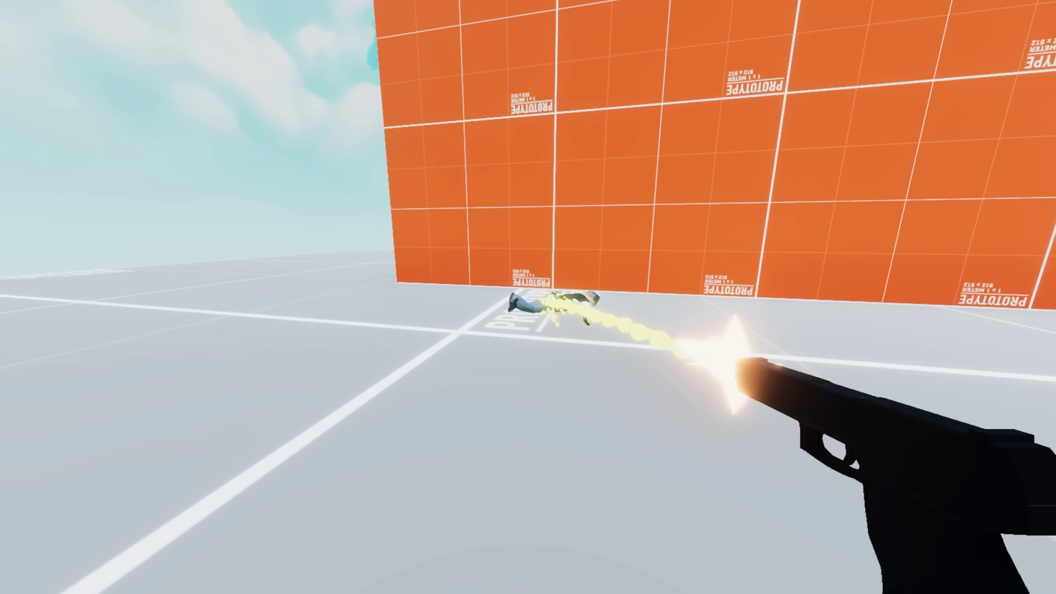
click(528, 297)
click(528, 297)
click(528, 297)
click(528, 295)
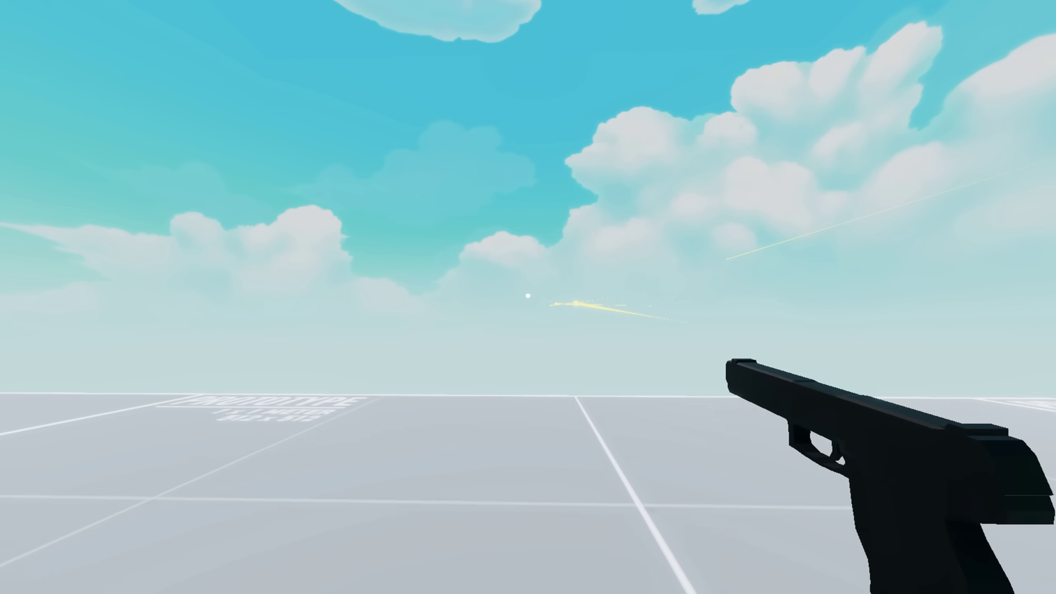
click(528, 295)
click(528, 295)
text(How)
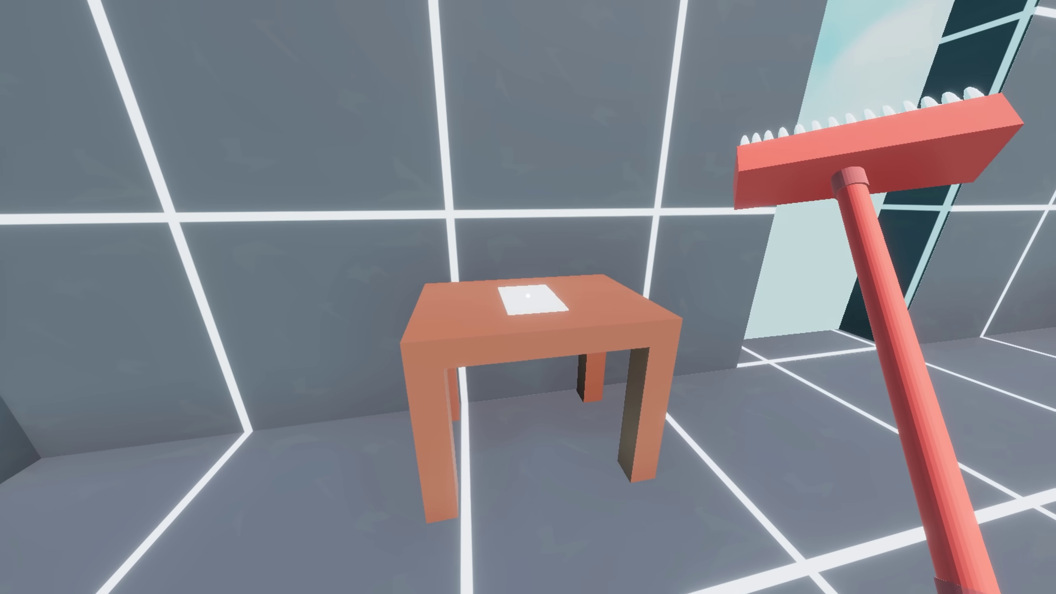
Step: Pick up the note from the table in Play mode, then zoom the view in and out
key(e)
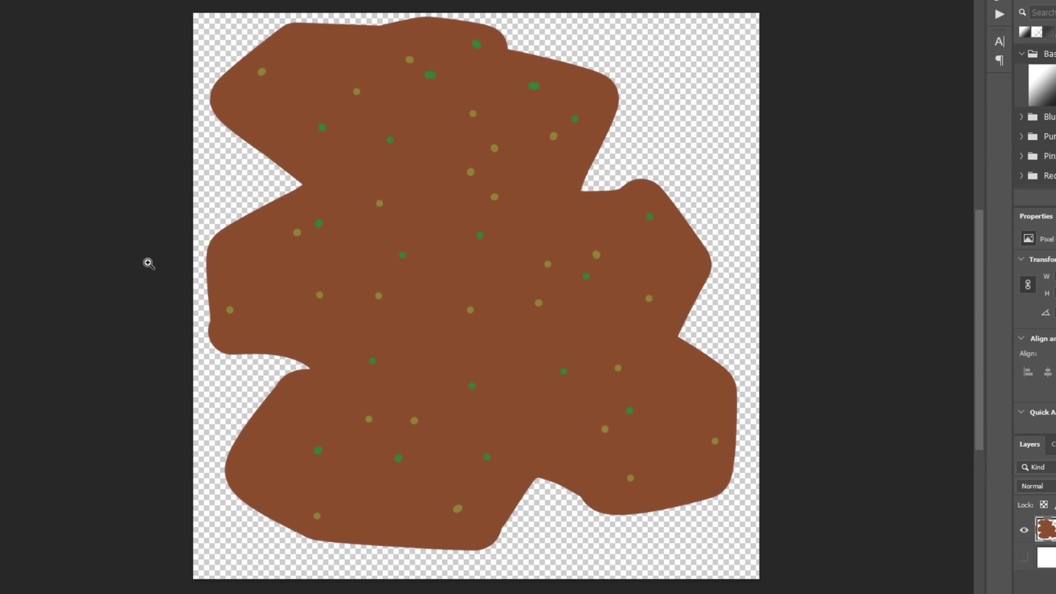
alt+scroll(142, 262, down, 2)
alt+scroll(140, 261, up, 1)
alt+scroll(77, 231, up, 2)
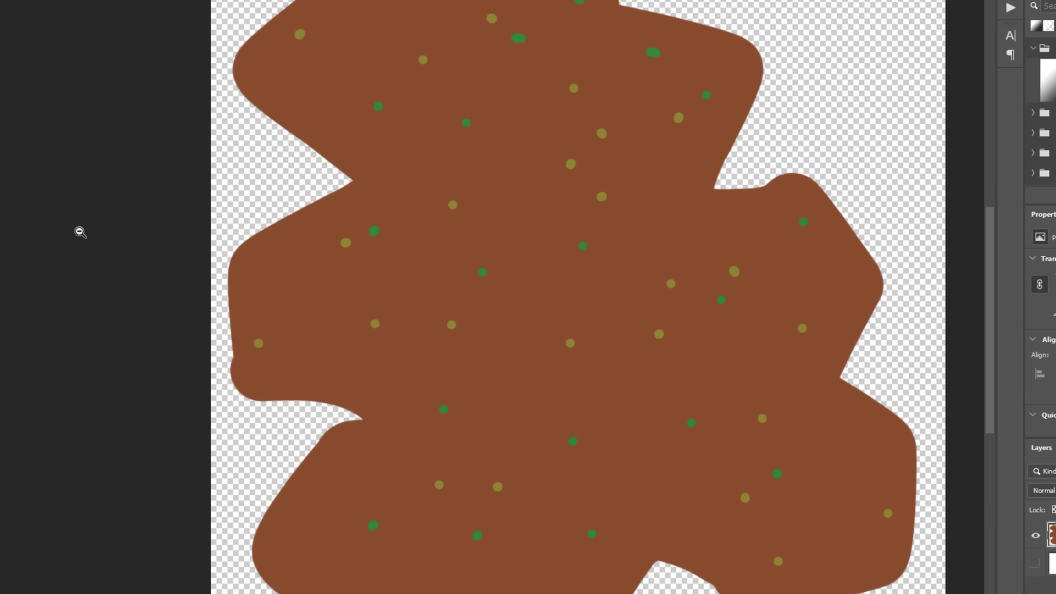
alt+scroll(63, 231, down, 1)
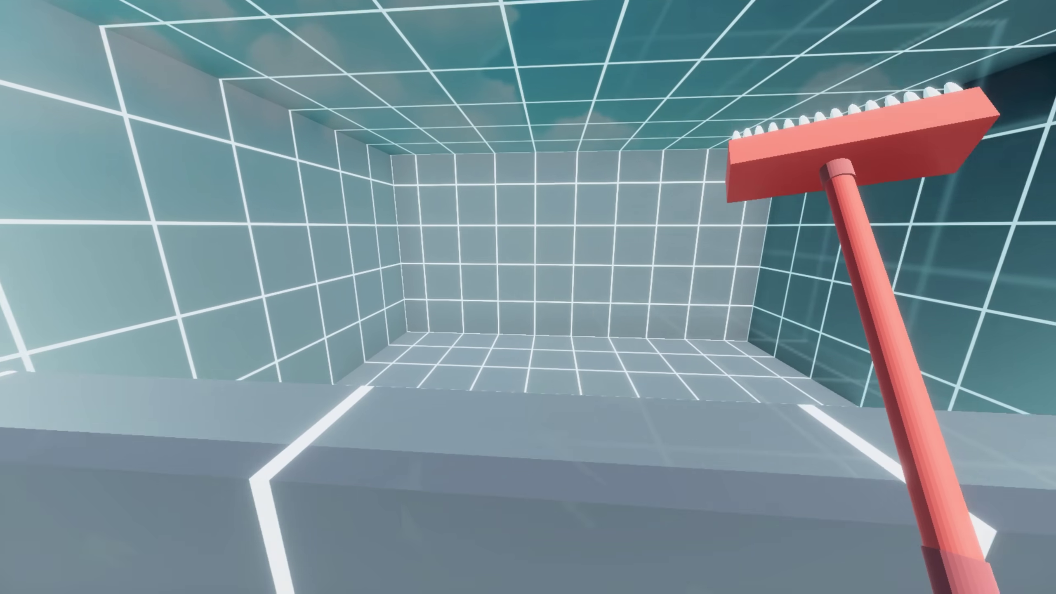
Step: Walk along the low wall in Play mode to overlook the experiment room
key(w)
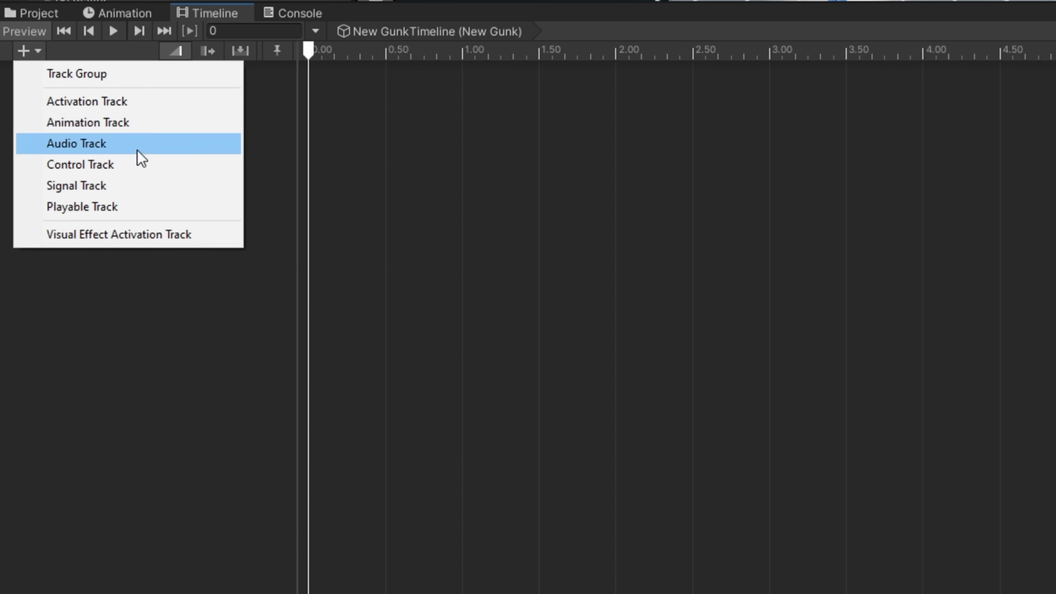
Step: Add an Animation Track to the New GunkTimeline in the Timeline window
click(104, 128)
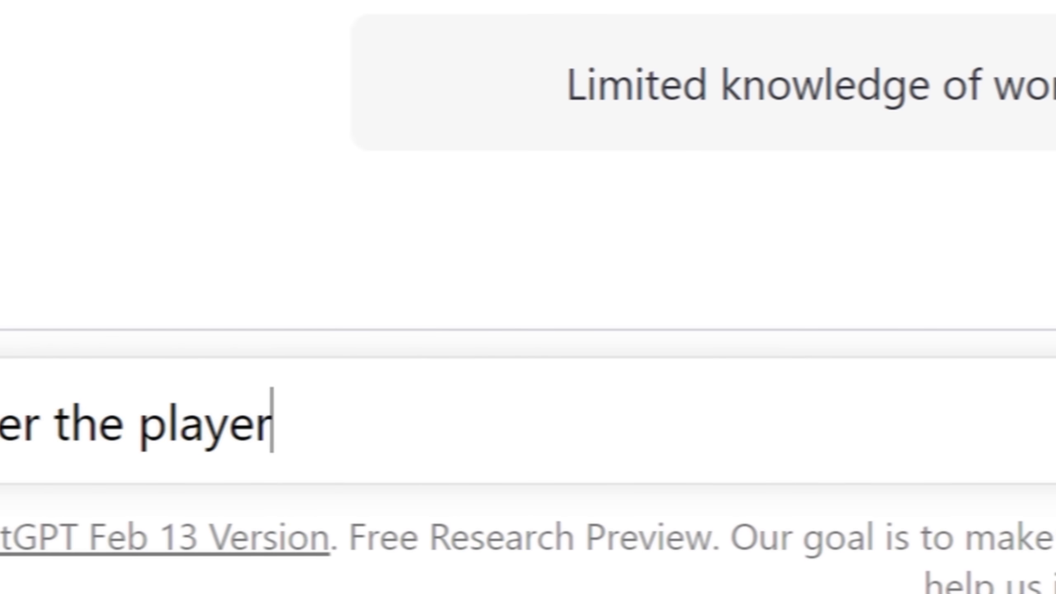
Step: Ask ChatGPT what happens after the player watches the experiment and how they enter the room
text(watches the experiment what should happen next?)
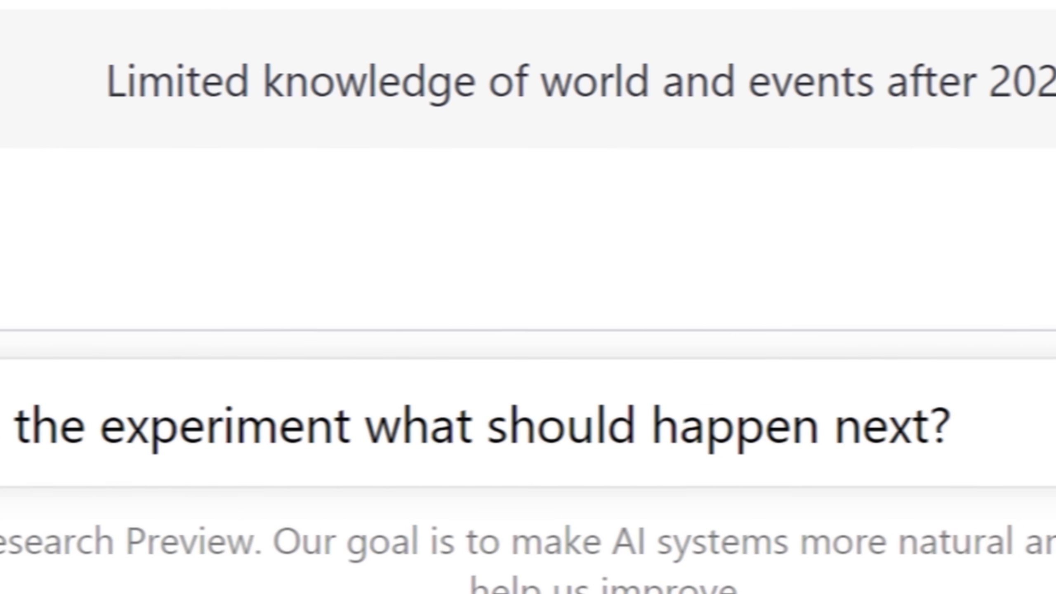
key(Return)
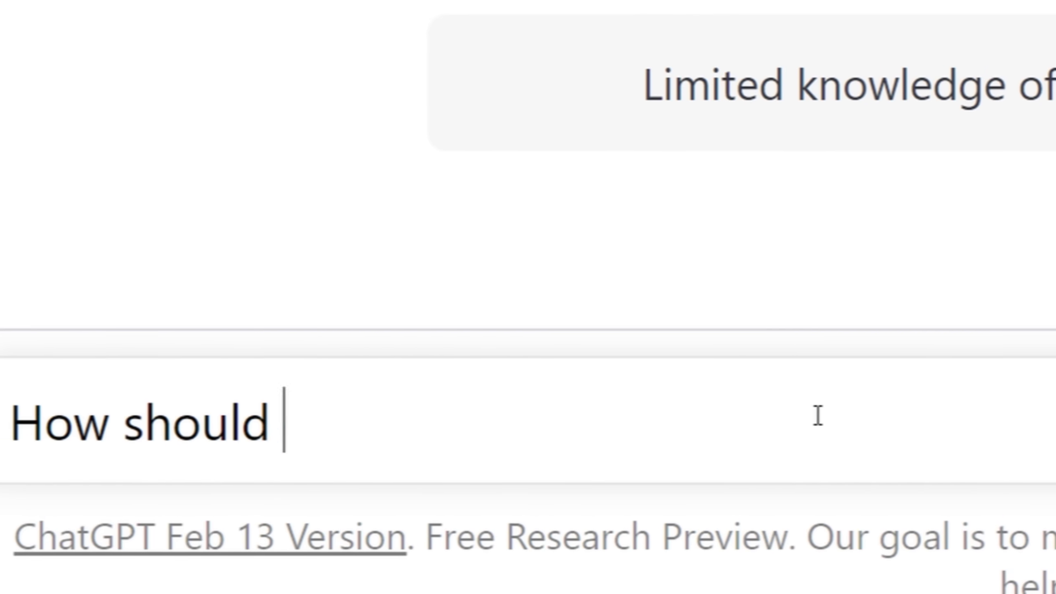
text(the player enter the experiment room?)
key(Return)
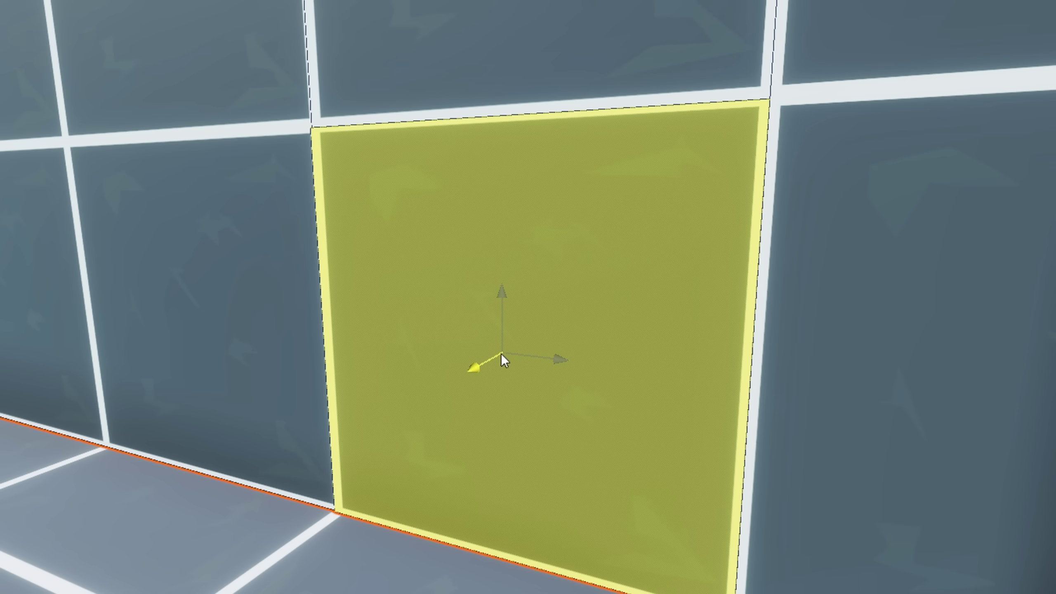
Step: Extrude the wall face into a vent tunnel, crawl through it, and start requesting a crouch function
shift+drag(500, 353, 748, 239)
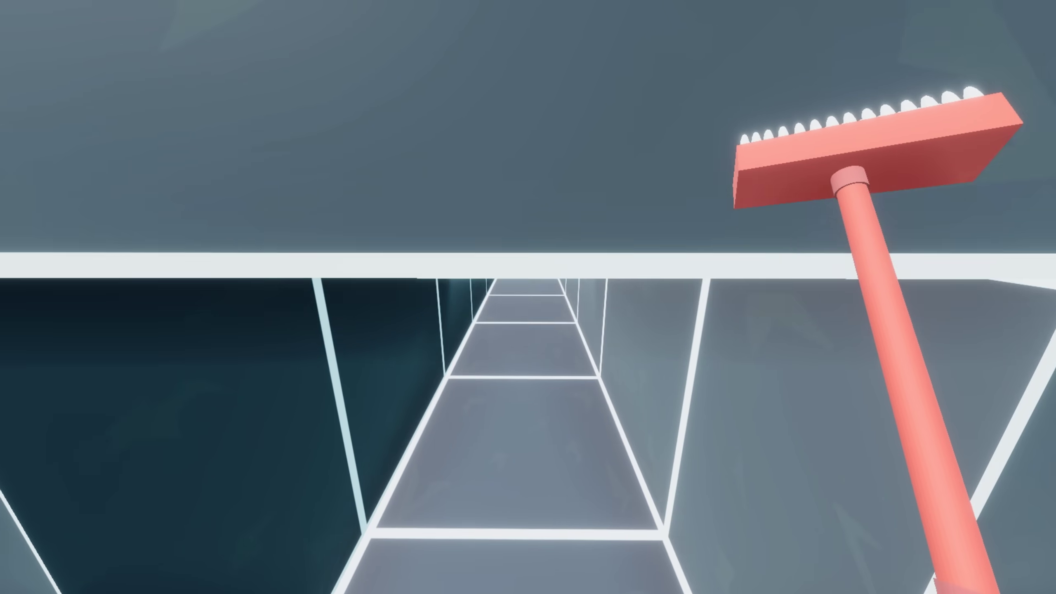
key(w)
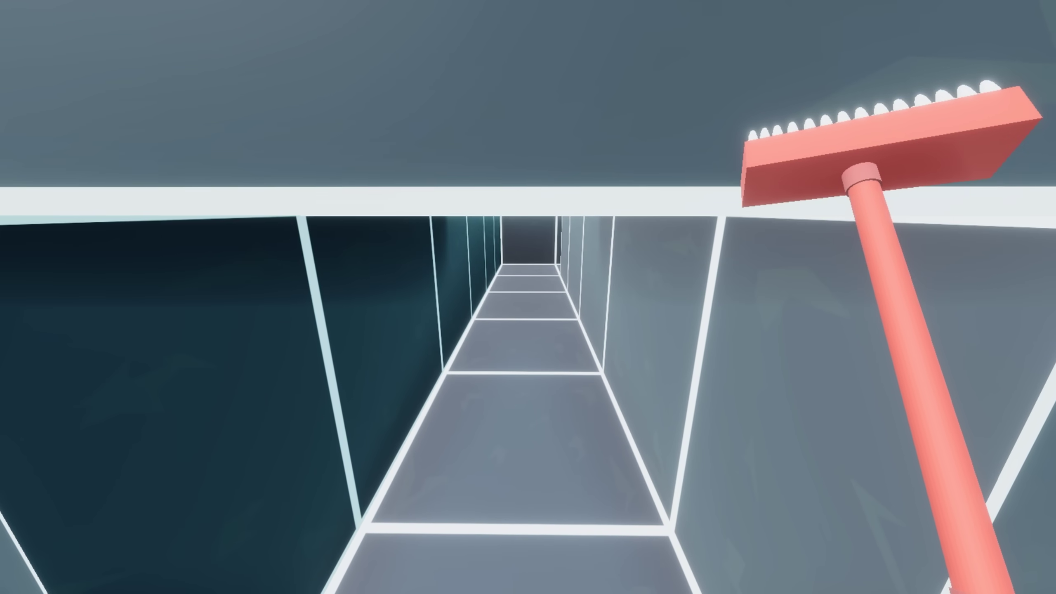
text(Can )
text(you make a crou)
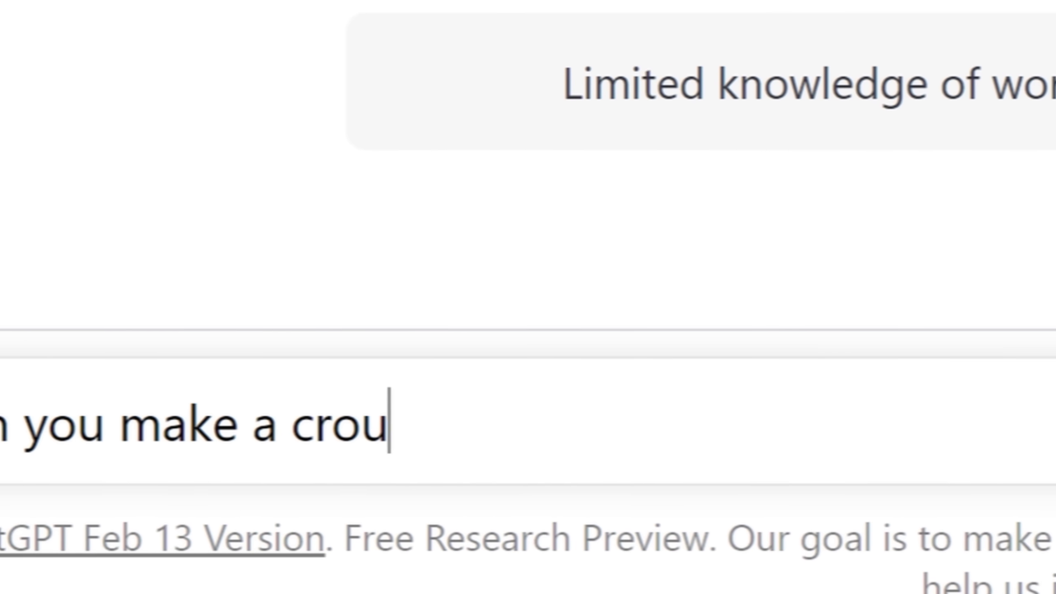
text(ch function so the player can enter the)
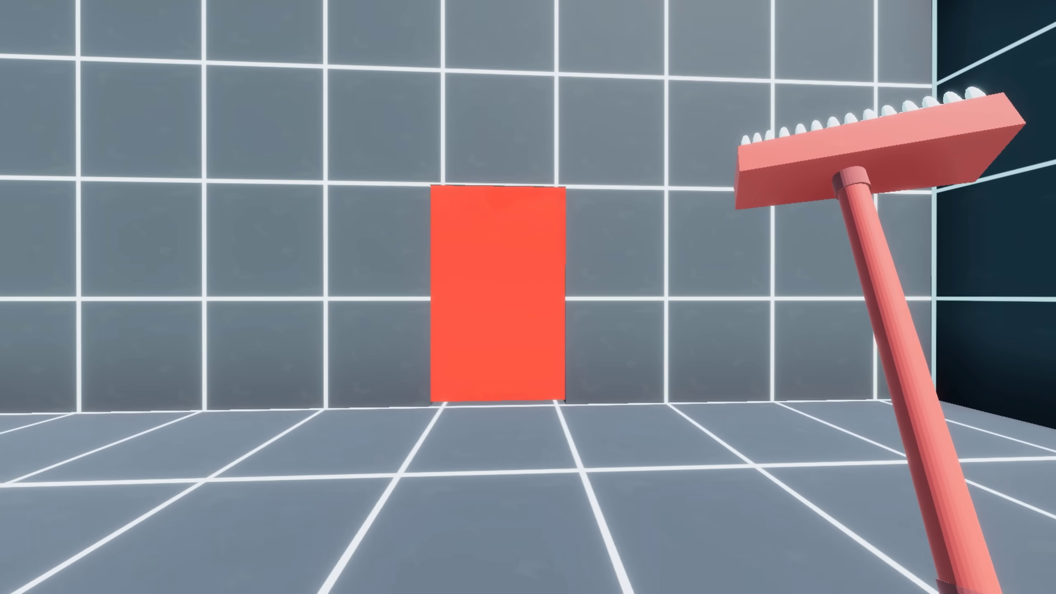
Step: In Play mode, take the pistol from the gun machine and walk through the opened red doorway
key(w)
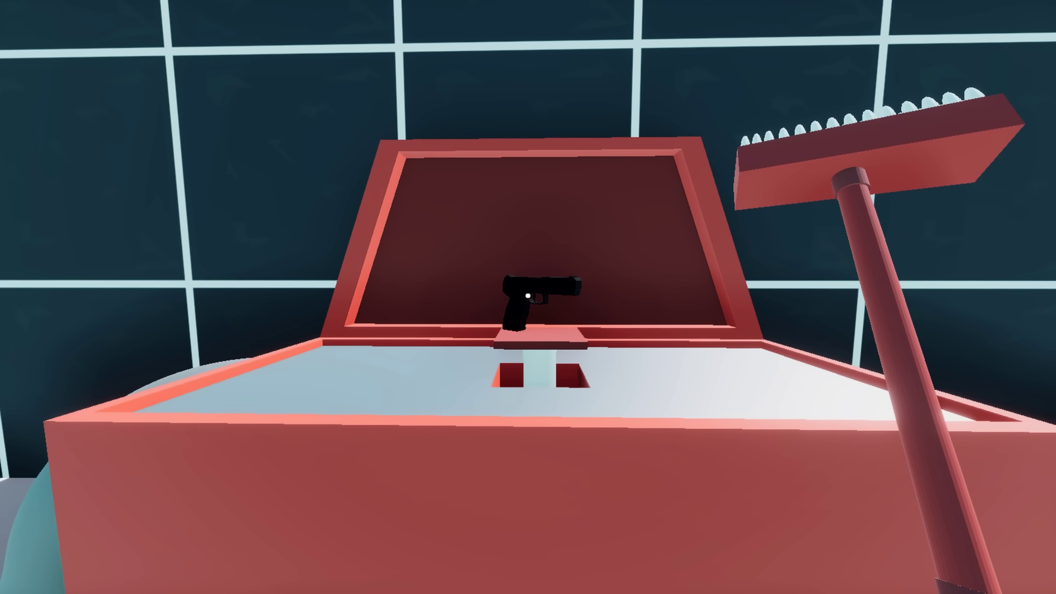
click(527, 296)
key(s)
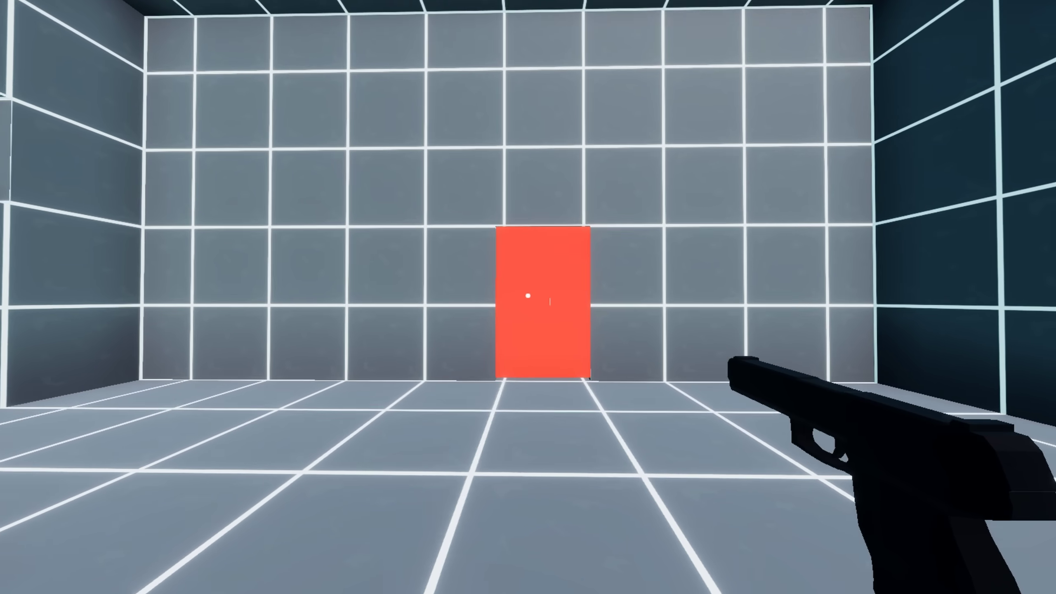
key(w)
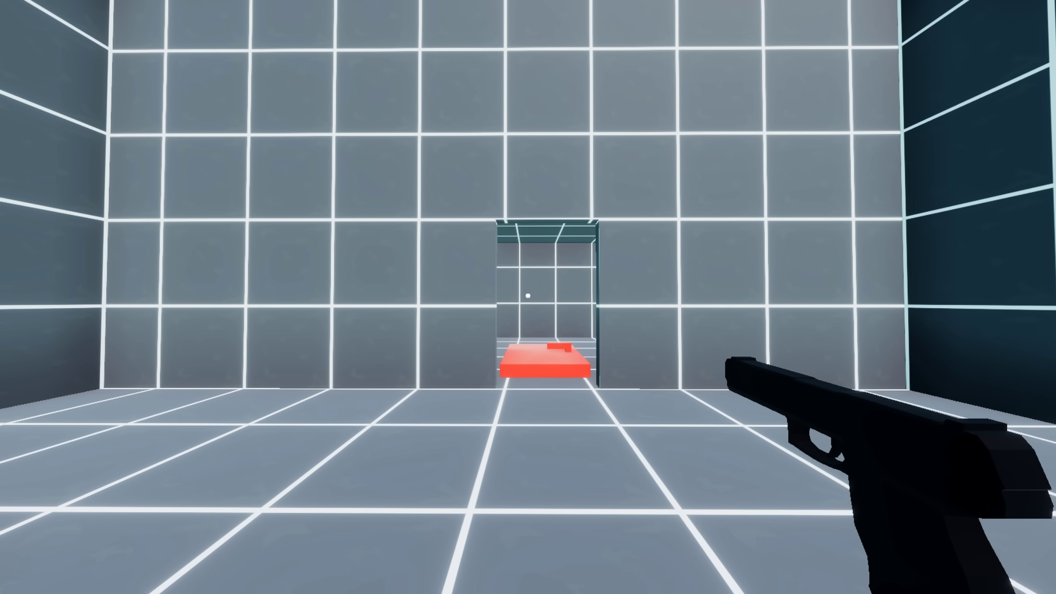
key(w)
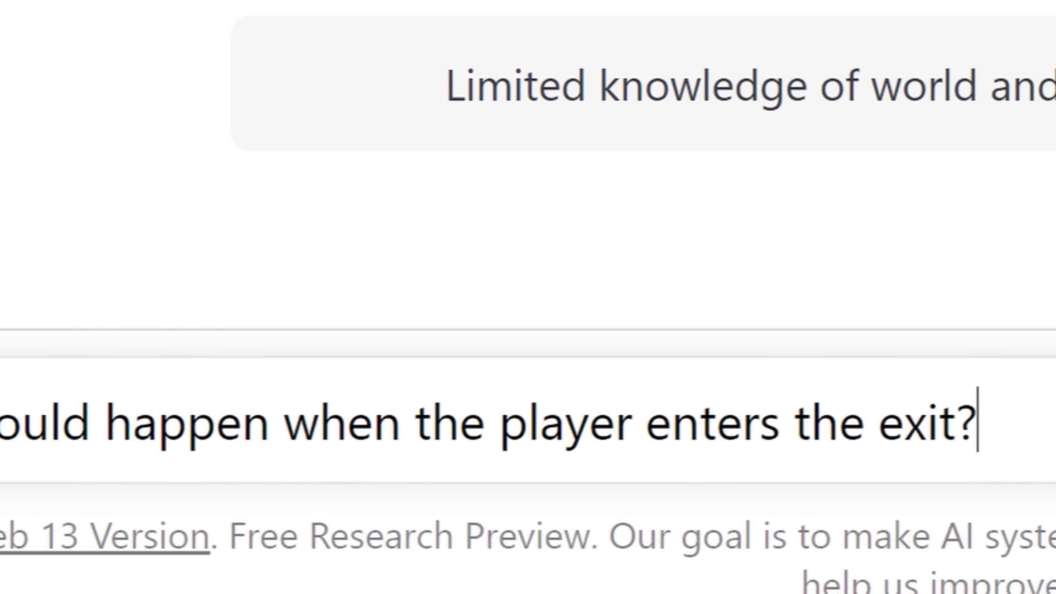
Step: Send the exit question to ChatGPT, then shoot the guard in the corridor playtest
key(Return)
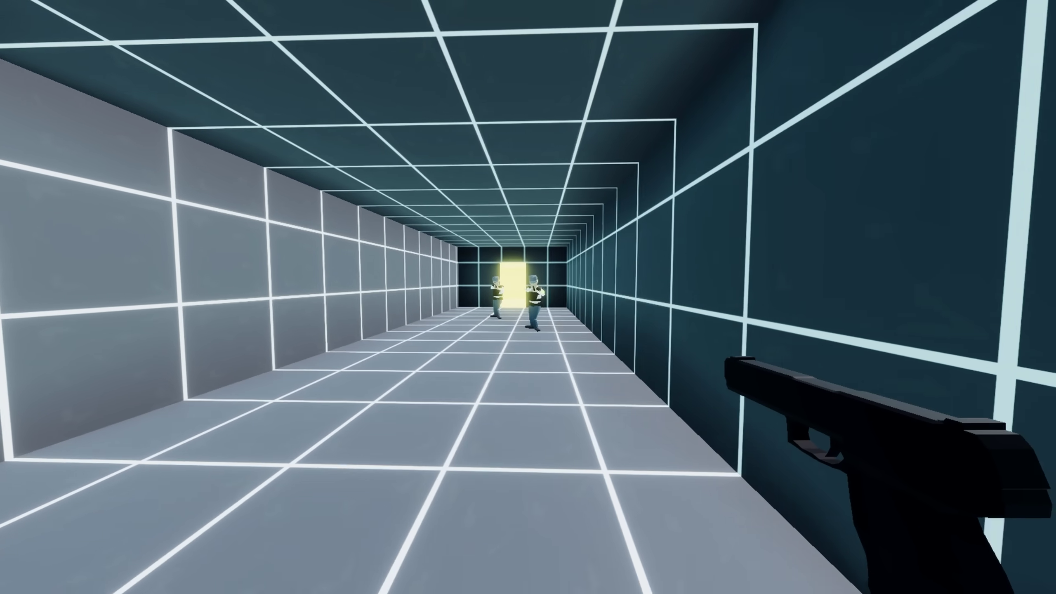
click(528, 297)
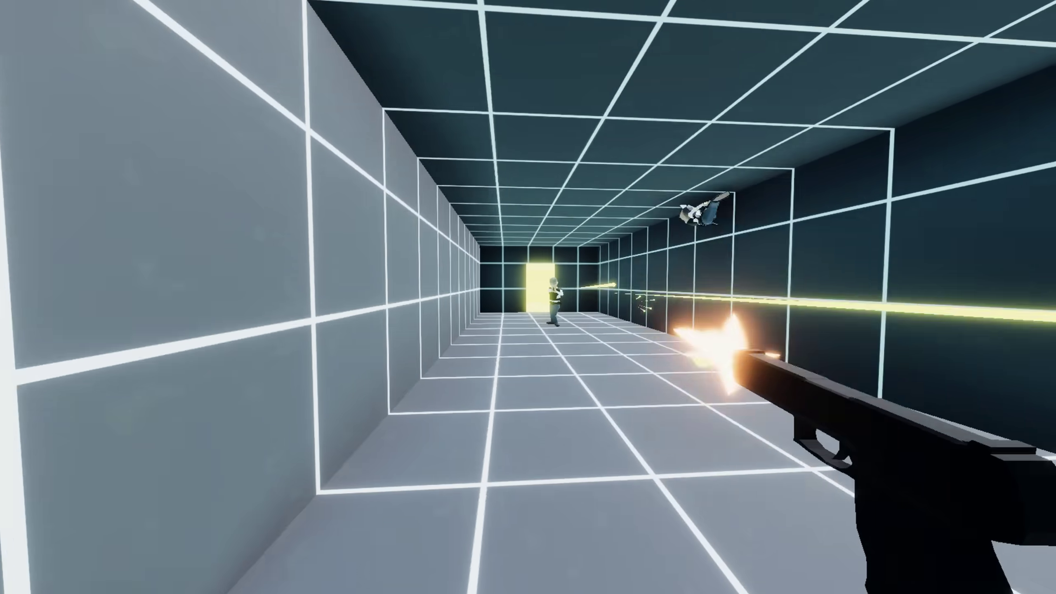